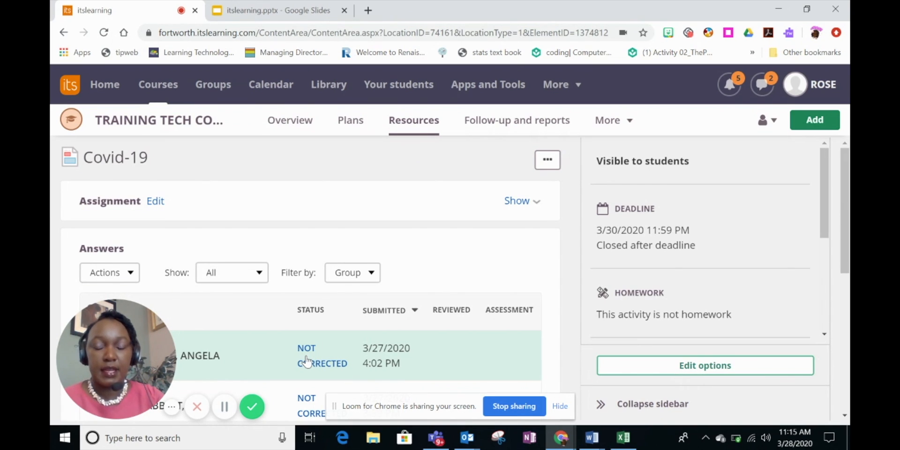
# Step: Open the first listed uncorrected Covid-19 submission and review its available status and assessment options, leaving both unchanged
pyautogui.click(307, 362)
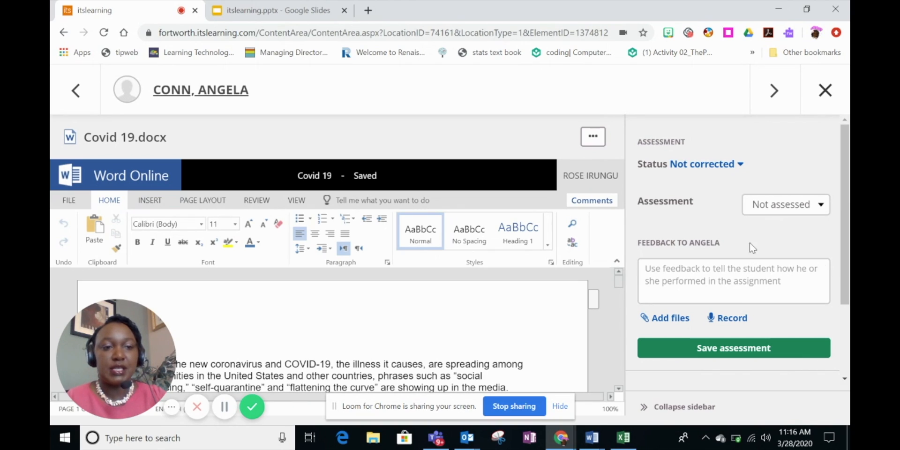
pyautogui.click(734, 170)
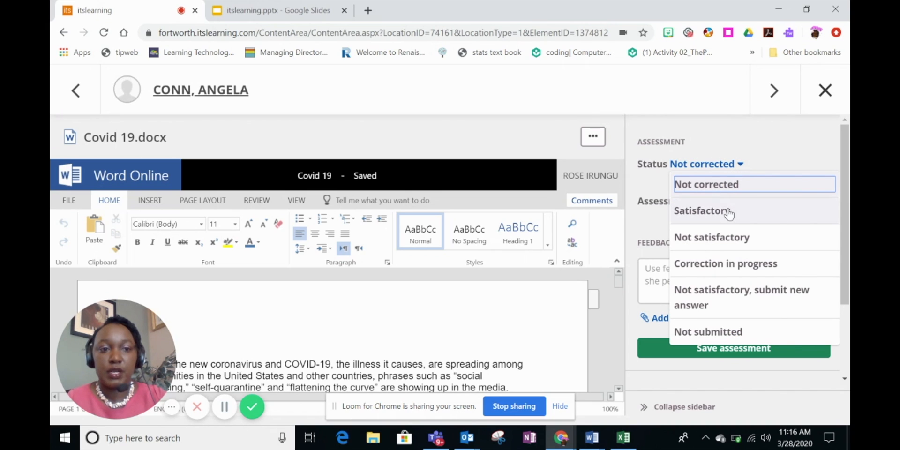
pyautogui.click(730, 186)
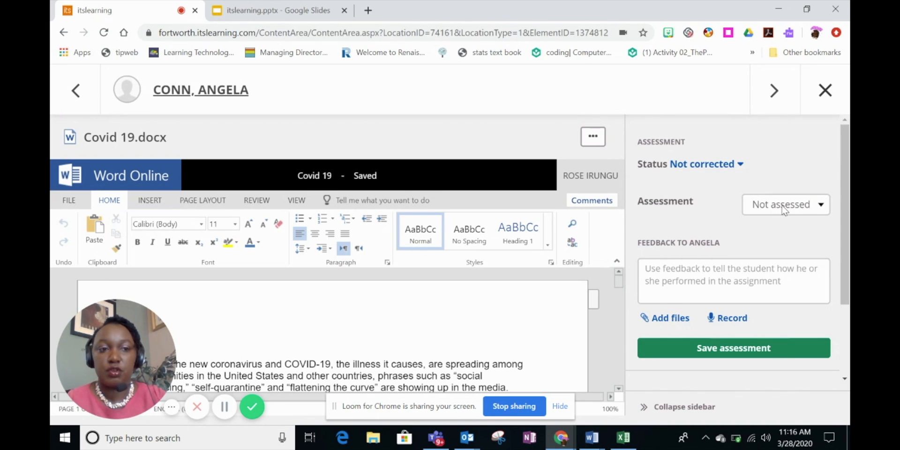
pyautogui.click(811, 209)
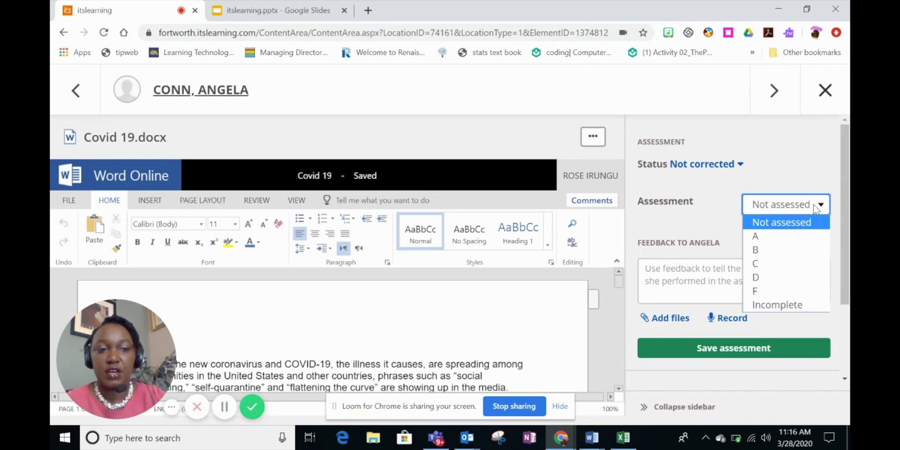
pyautogui.click(815, 209)
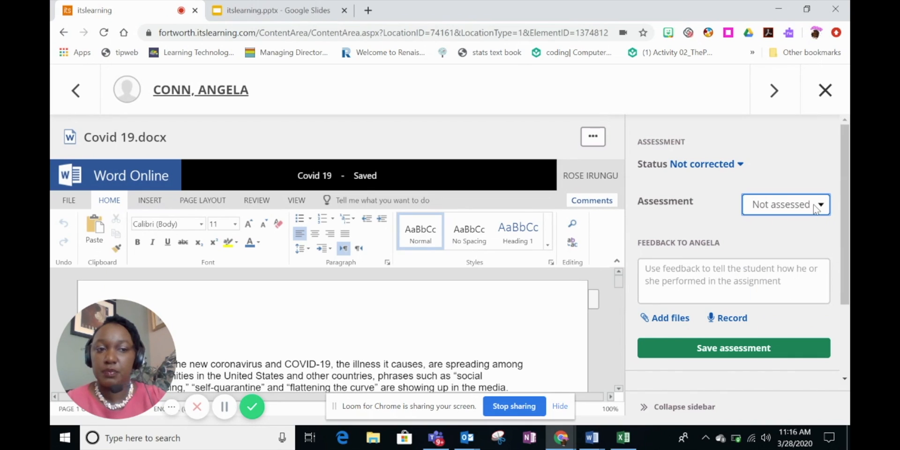
# Step: Write feedback greeting the student by first name, followed by "I love how you explained the impact of Covid-19"
pyautogui.click(716, 280)
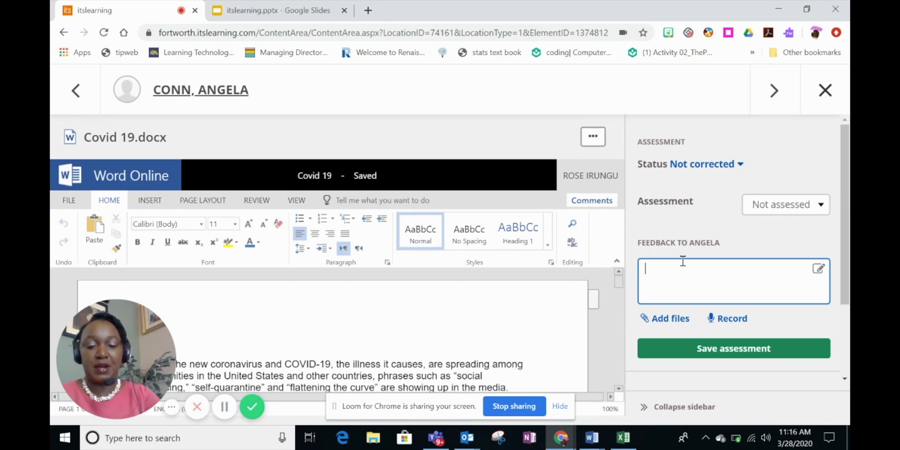
pyautogui.write('Hi Ang')
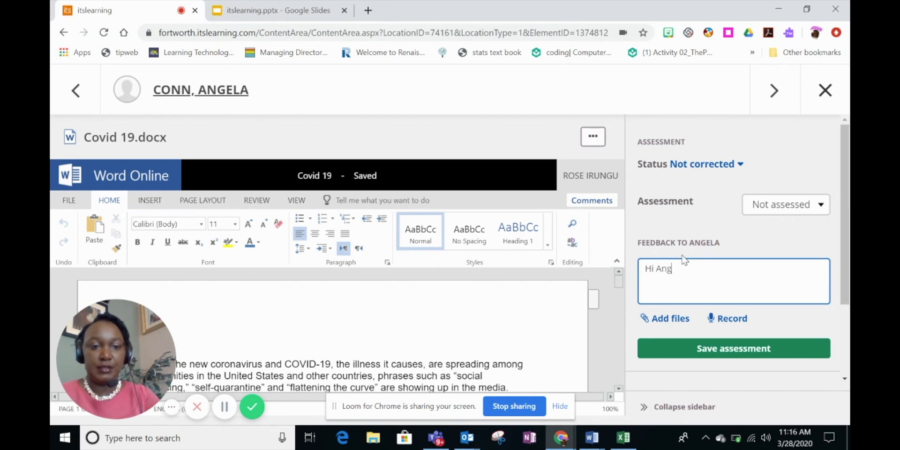
pyautogui.write('ela, I')
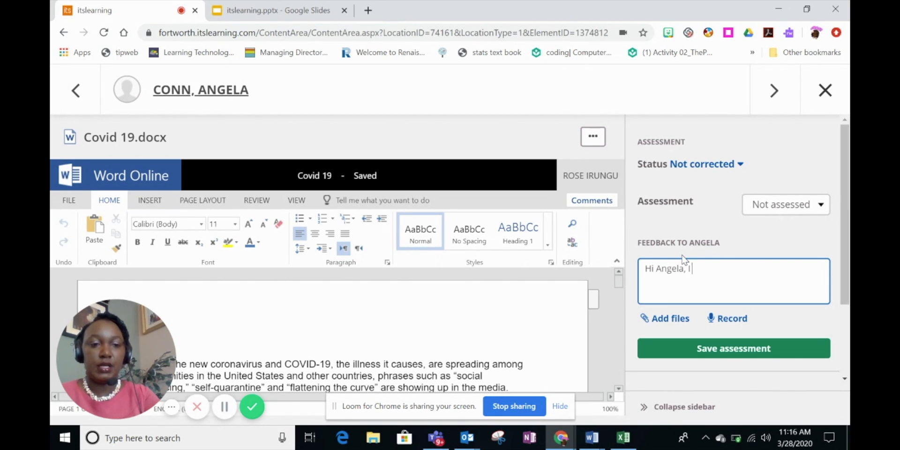
pyautogui.write(' love how')
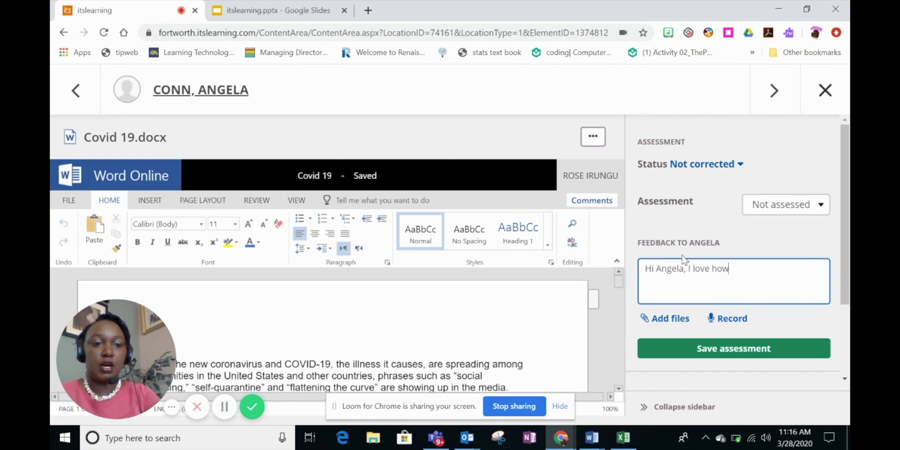
pyautogui.write(' you expali')
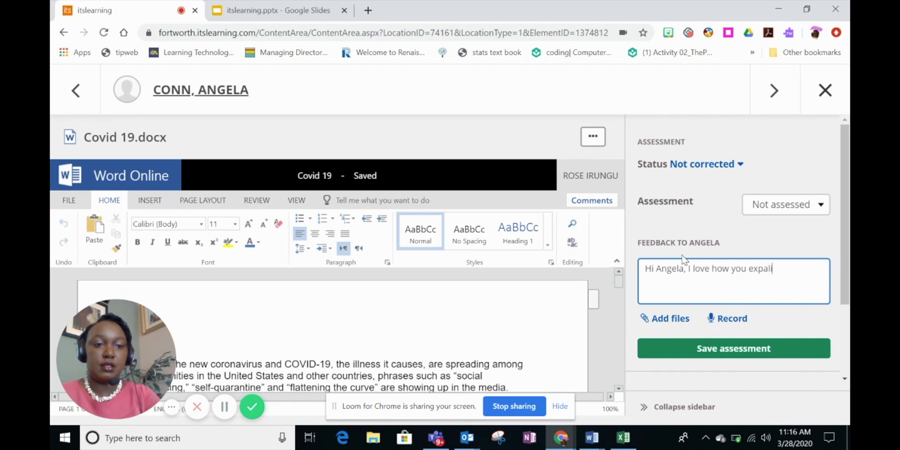
pyautogui.press('BackSpace')
pyautogui.press('BackSpace')
pyautogui.write('lai')
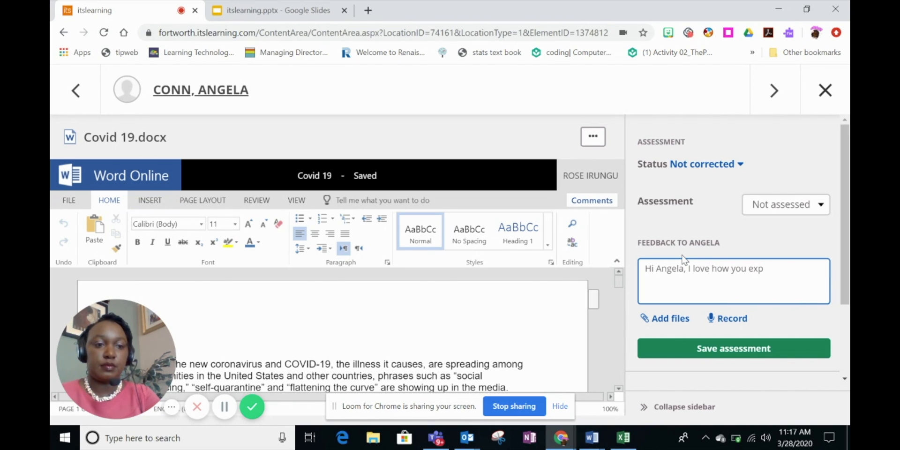
pyautogui.write('ned the i')
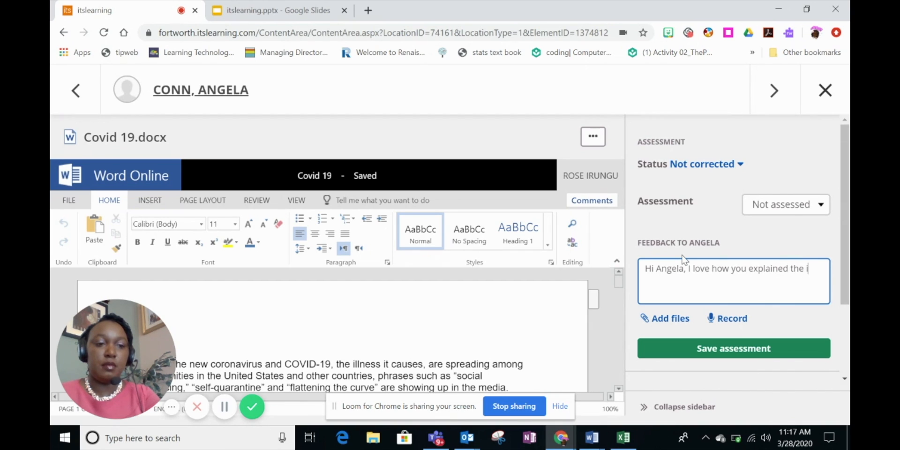
pyautogui.write('mpact of Co')
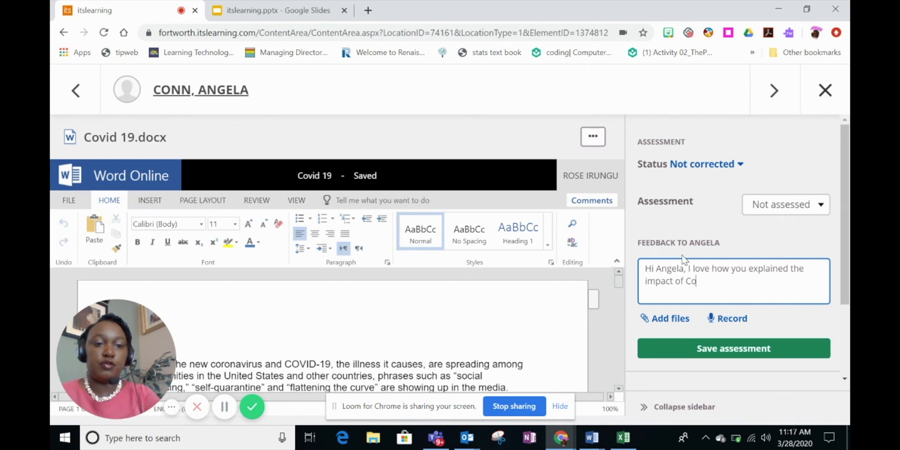
pyautogui.write('vid-19')
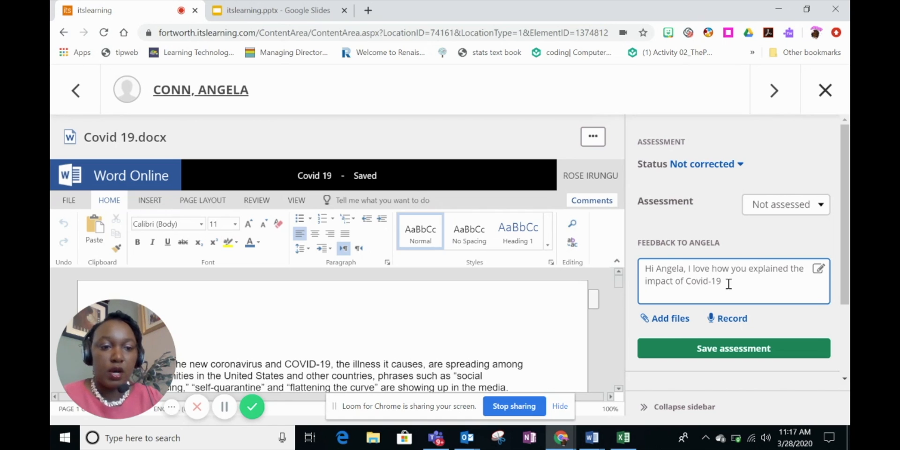
pyautogui.scroll(-1, 729, 284)
pyautogui.scroll(1, 731, 287)
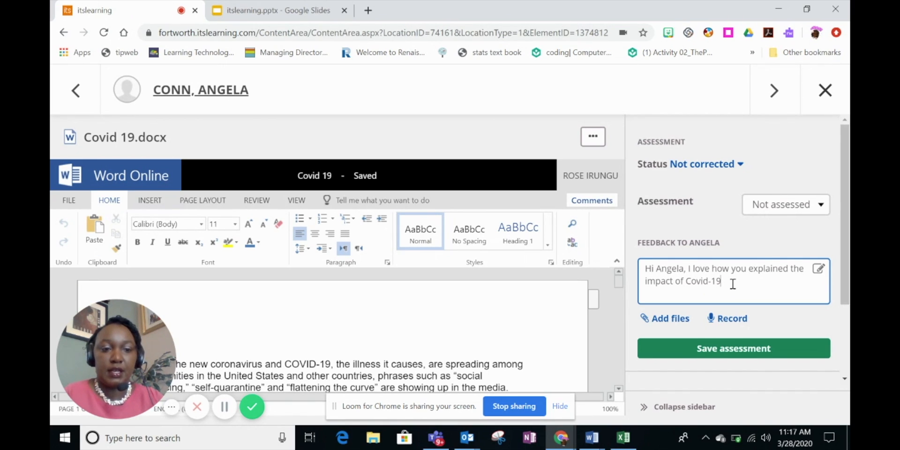
pyautogui.scroll(-1, 733, 284)
pyautogui.scroll(1, 733, 283)
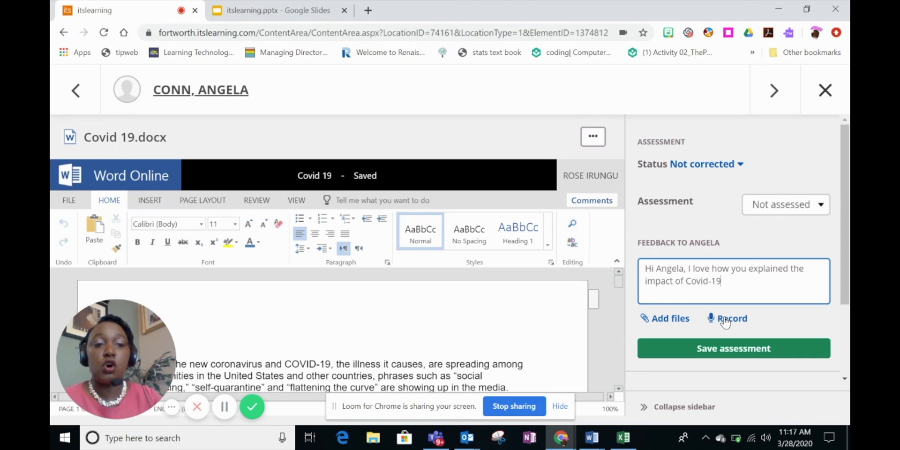
# Step: Examine the choices for recording feedback to the student and the discussion area below the assessment
pyautogui.click(725, 320)
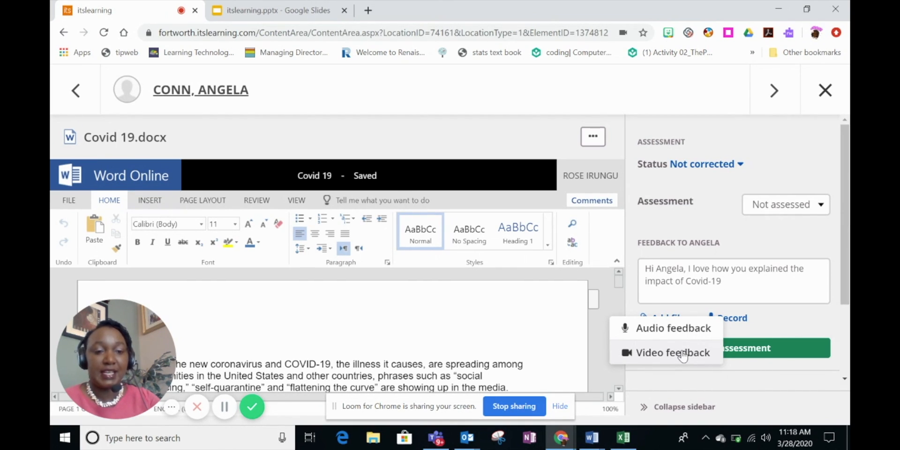
pyautogui.click(738, 321)
pyautogui.click(780, 317)
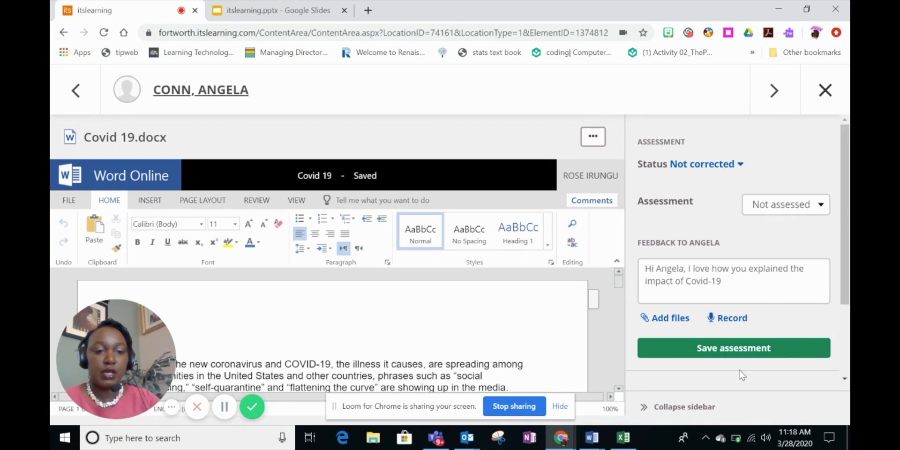
pyautogui.scroll(-1, 704, 373)
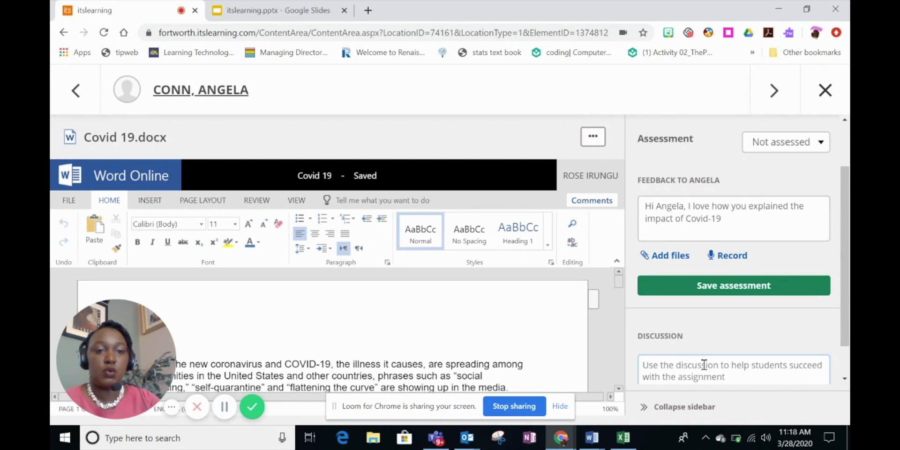
pyautogui.scroll(1, 702, 361)
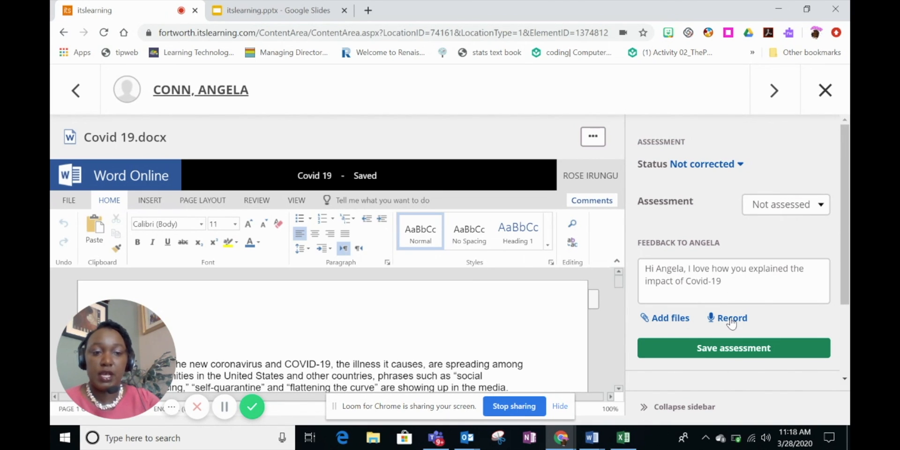
pyautogui.scroll(-2, 731, 325)
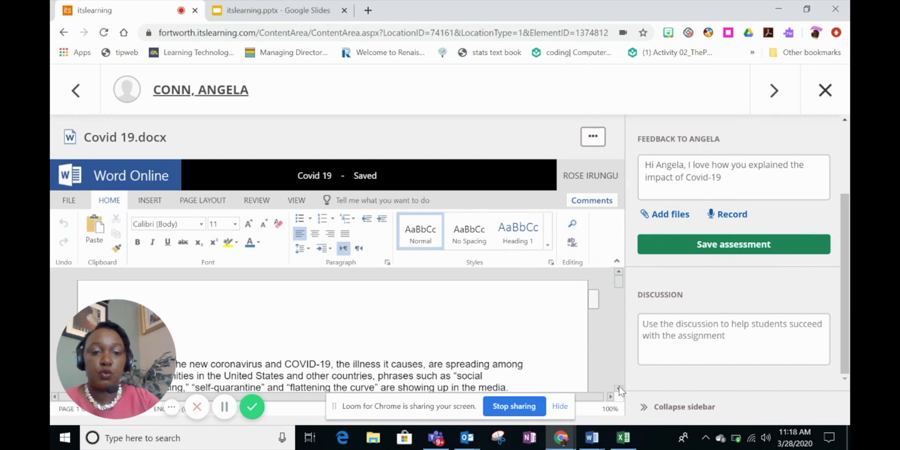
# Step: Show the comments of Covid 19.docx and start a new comment on the opening text up to "phrases"
pyautogui.scroll(-3, 619, 386)
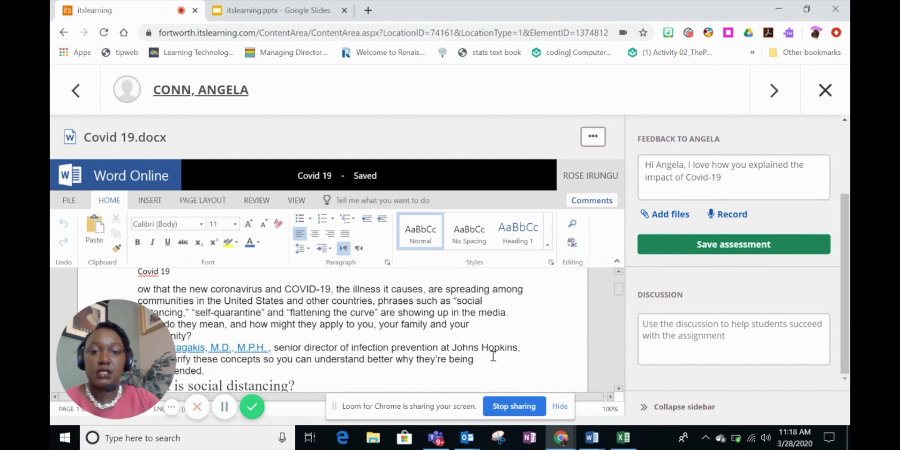
pyautogui.click(454, 346)
pyautogui.click(589, 201)
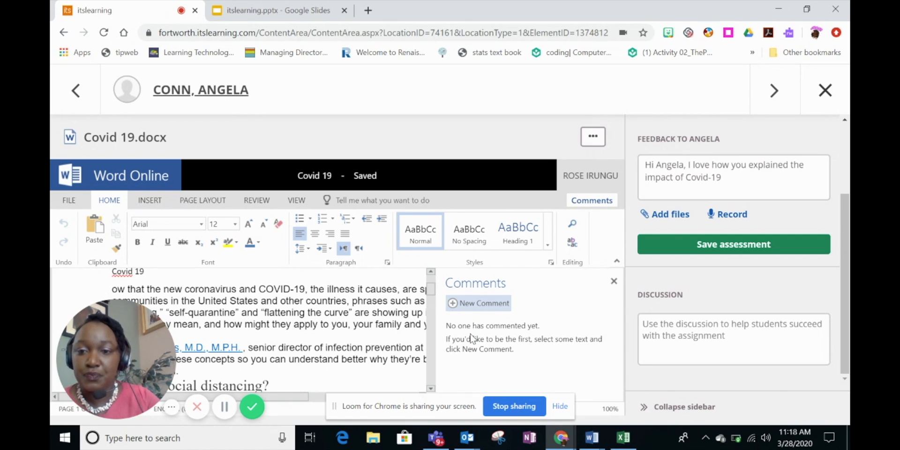
pyautogui.click(397, 312)
pyautogui.moveTo(377, 306); pyautogui.dragTo(101, 294)
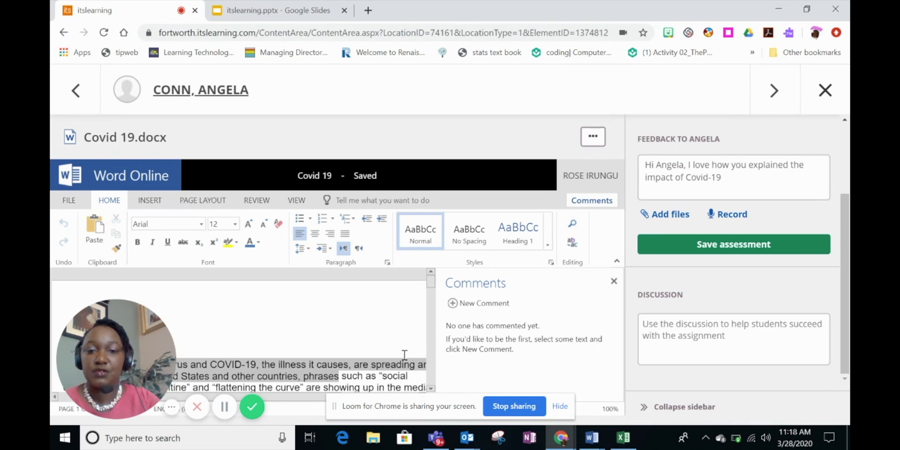
pyautogui.moveTo(404, 355)
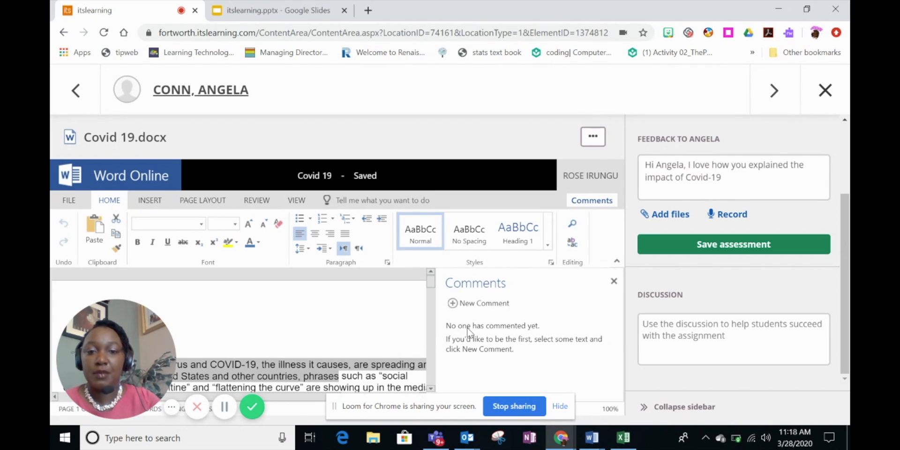
pyautogui.click(467, 303)
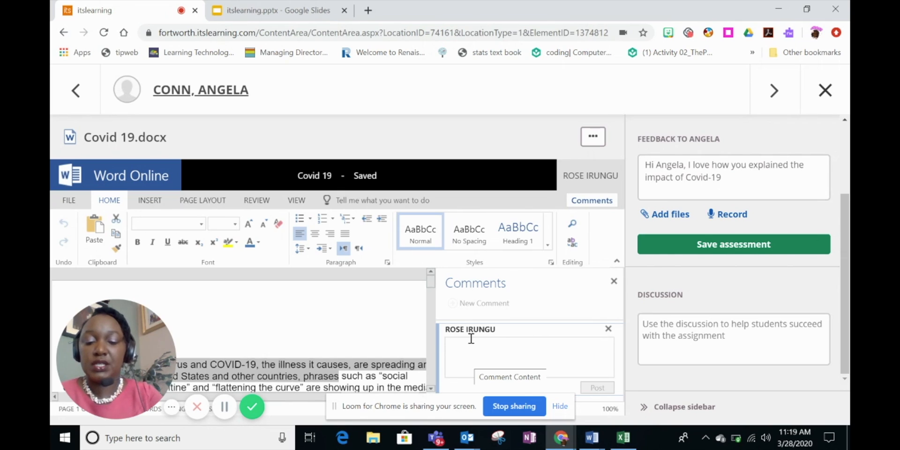
# Step: Write "I like how you begin your sentence structures...." as the comment and post it
pyautogui.write('I like')
pyautogui.write('how ')
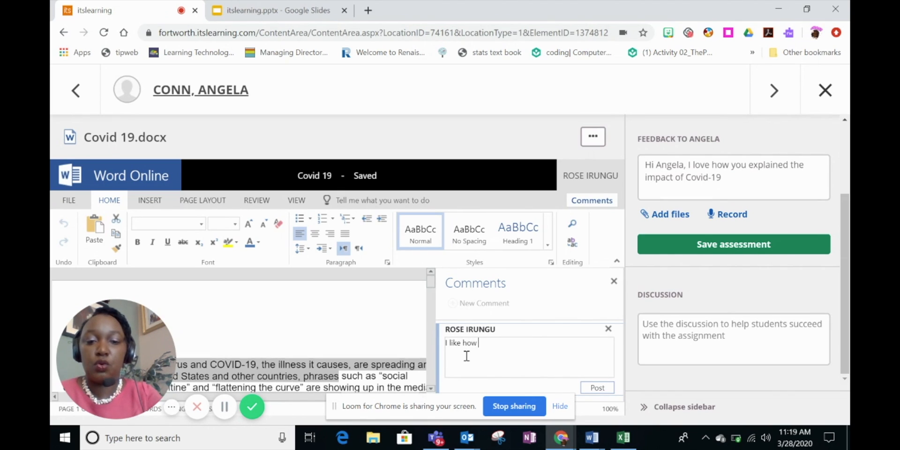
pyautogui.write('you be')
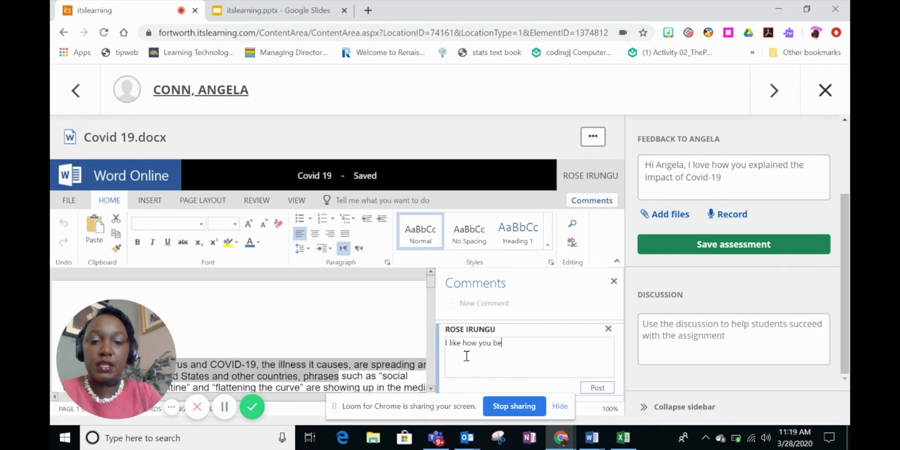
pyautogui.write('gin yo')
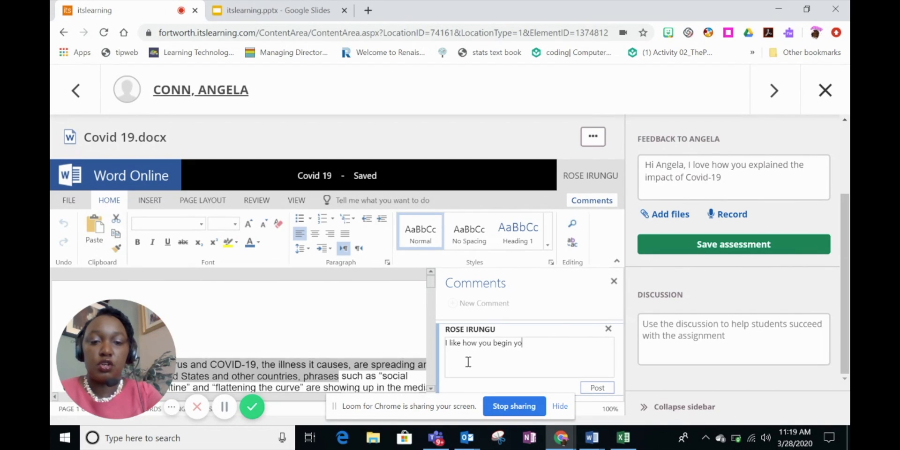
pyautogui.write('ur sense')
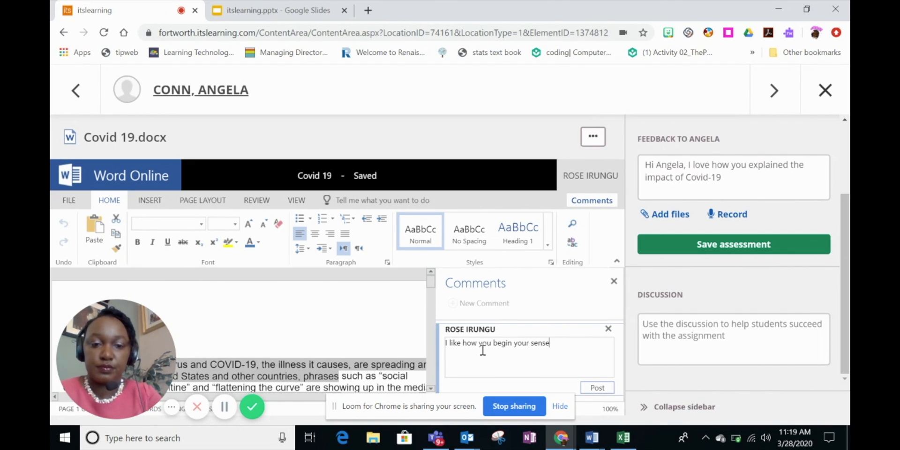
pyautogui.write('nce struct')
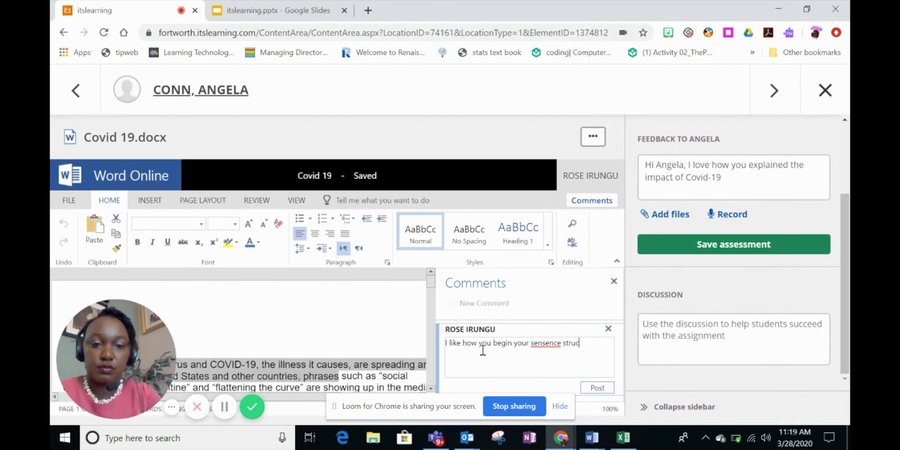
pyautogui.doubleClick(555, 343)
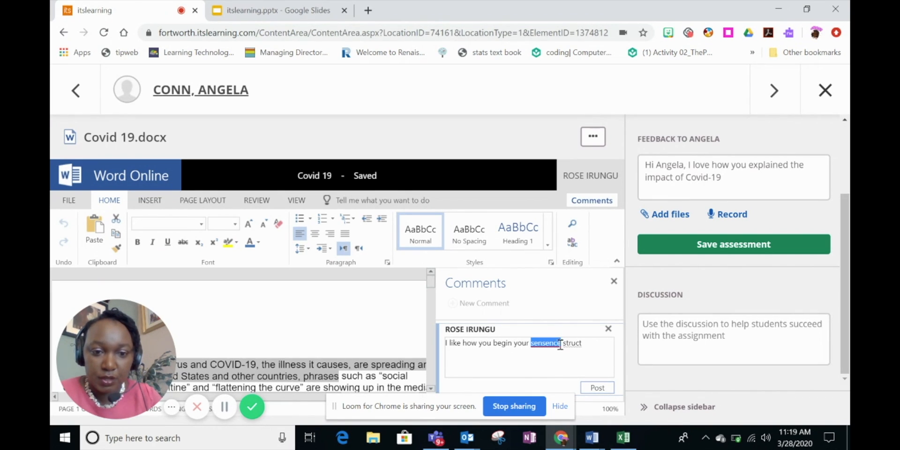
pyautogui.write('senten')
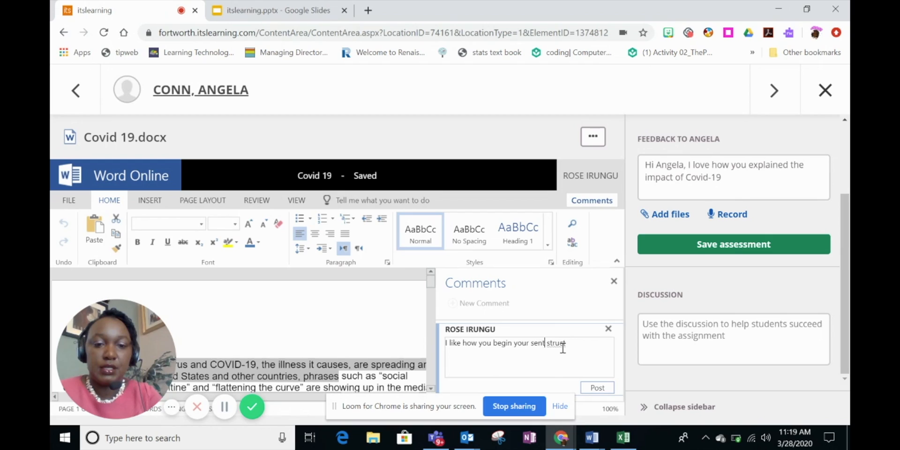
pyautogui.write('ce')
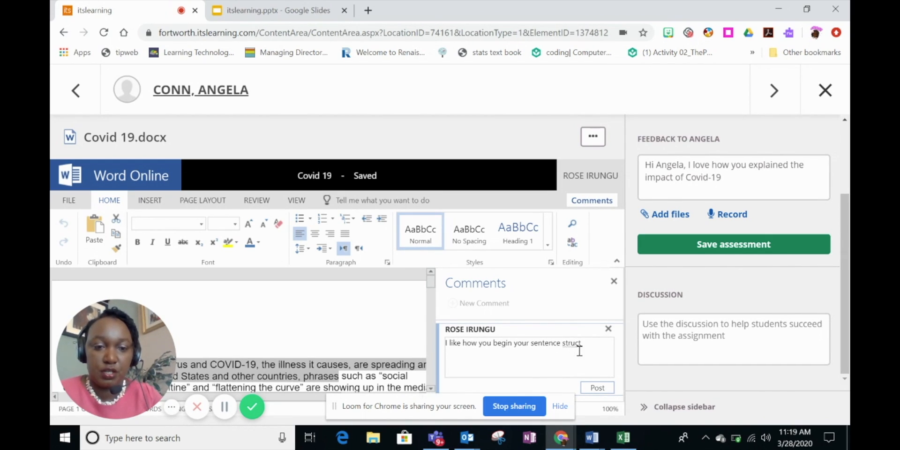
pyautogui.click(585, 345)
pyautogui.write('ures....')
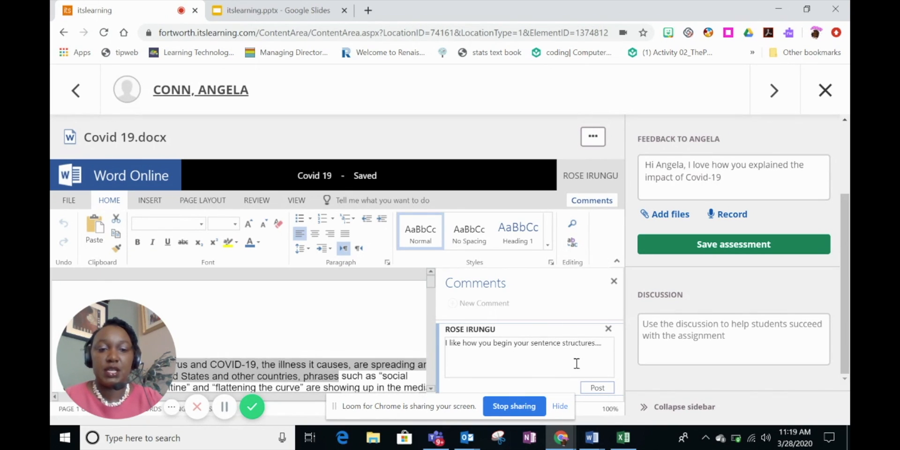
pyautogui.click(596, 388)
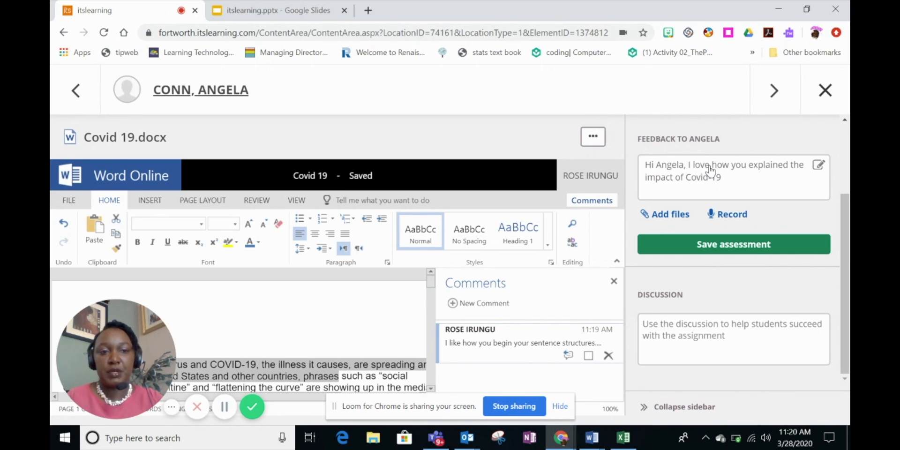
# Step: Look at the audio and video feedback options again, and view the commented passage in the document
pyautogui.click(731, 216)
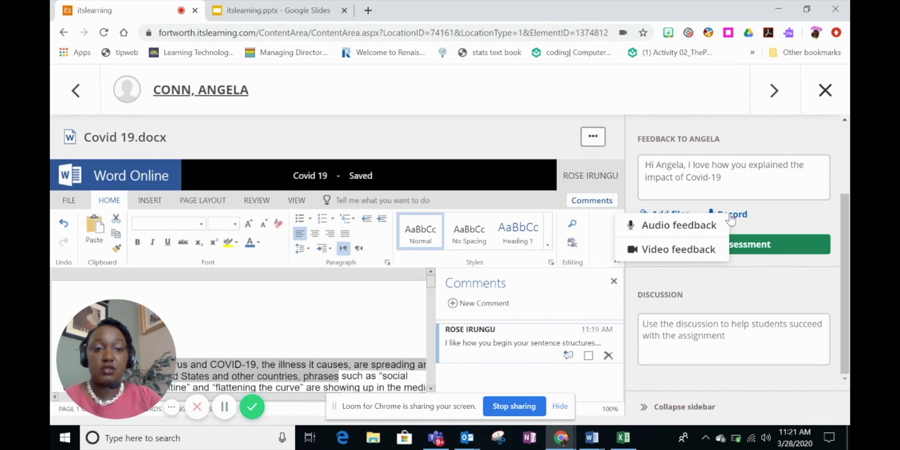
pyautogui.click(723, 342)
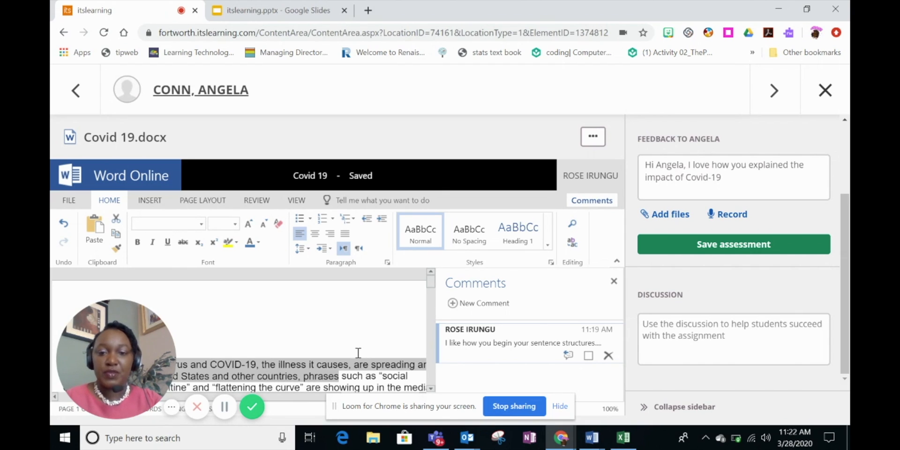
pyautogui.scroll(-2, 358, 350)
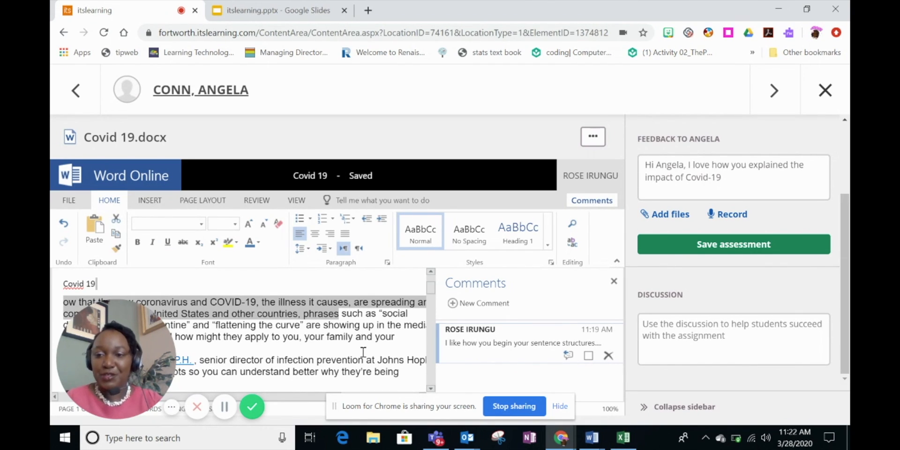